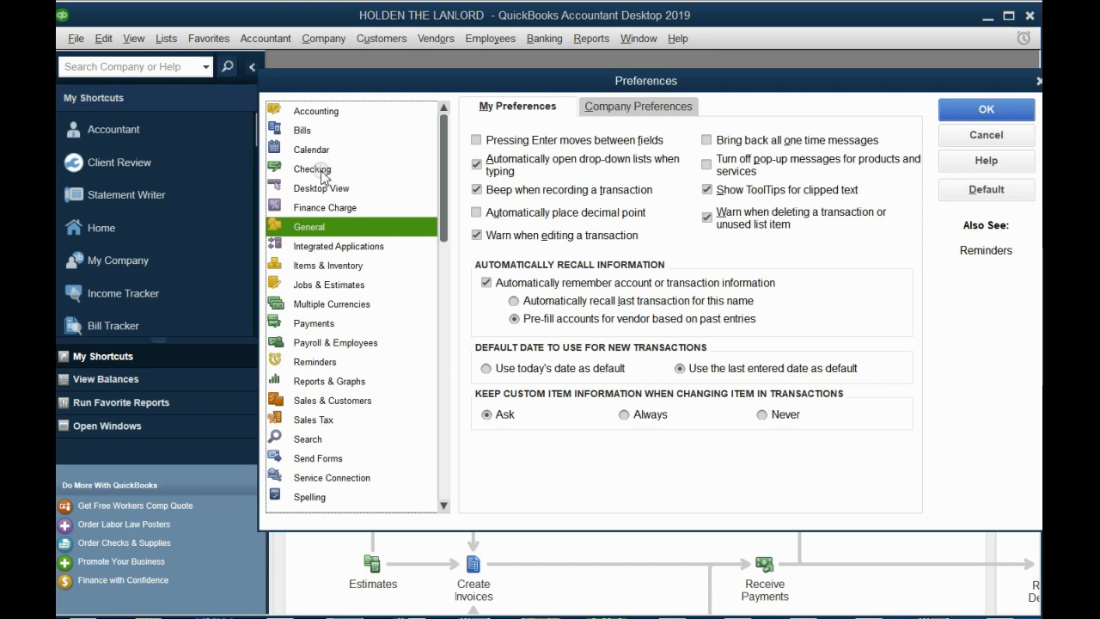
# - Browse the preference categories and examine both the personal and company settings for Checking
pyautogui.click(312, 169)
pyautogui.click(302, 225)
pyautogui.click(309, 288)
pyautogui.click(325, 342)
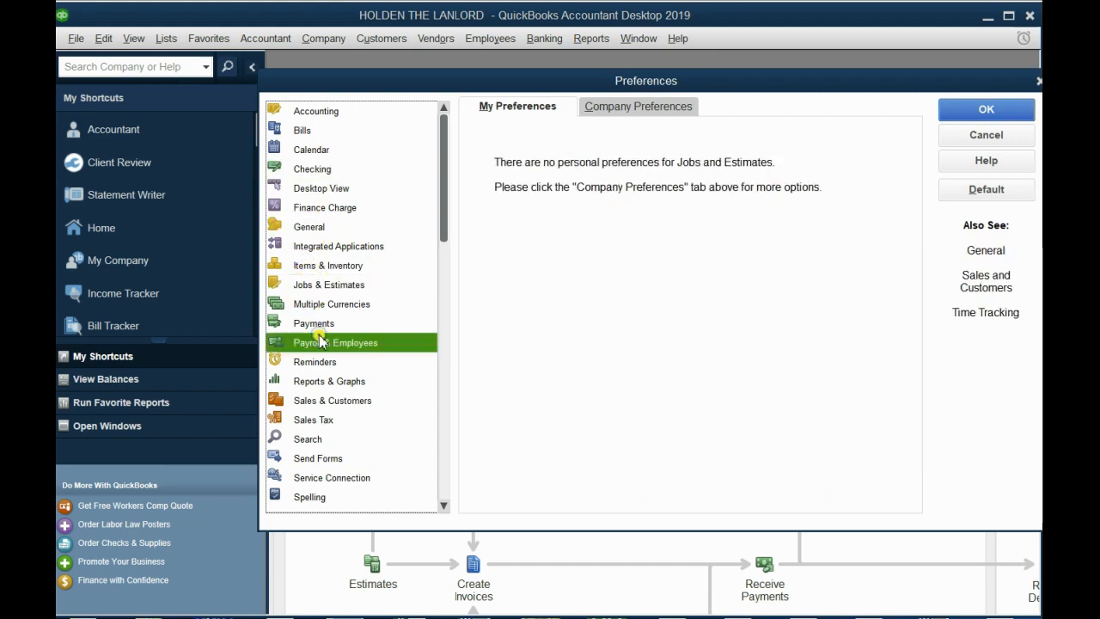
pyautogui.click(320, 362)
pyautogui.click(324, 402)
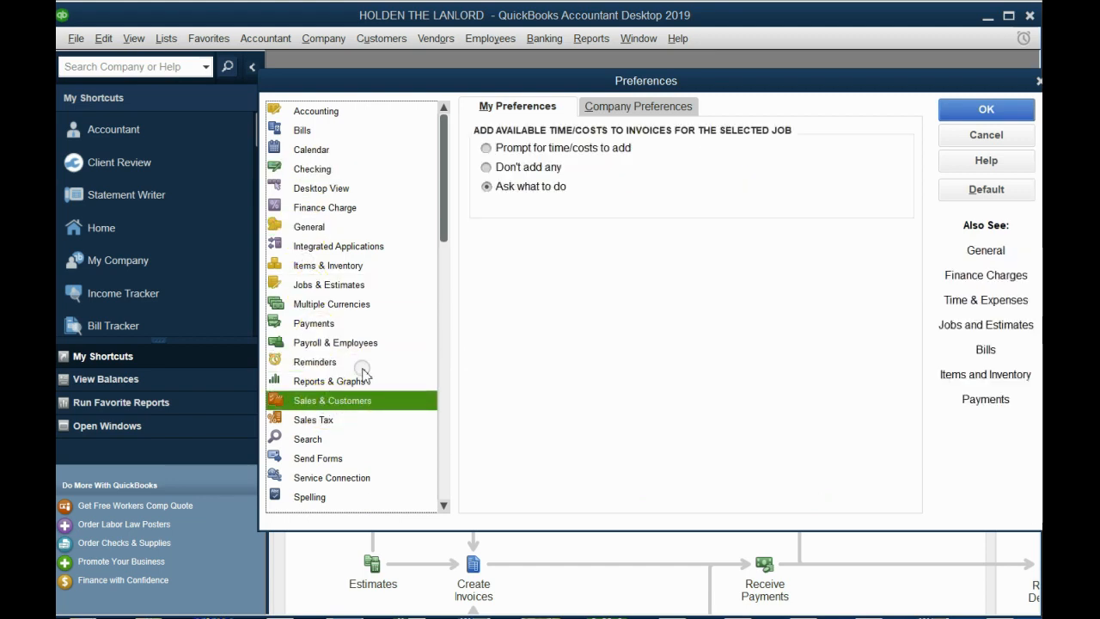
pyautogui.moveTo(444, 230); pyautogui.dragTo(331, 91)
pyautogui.click(289, 172)
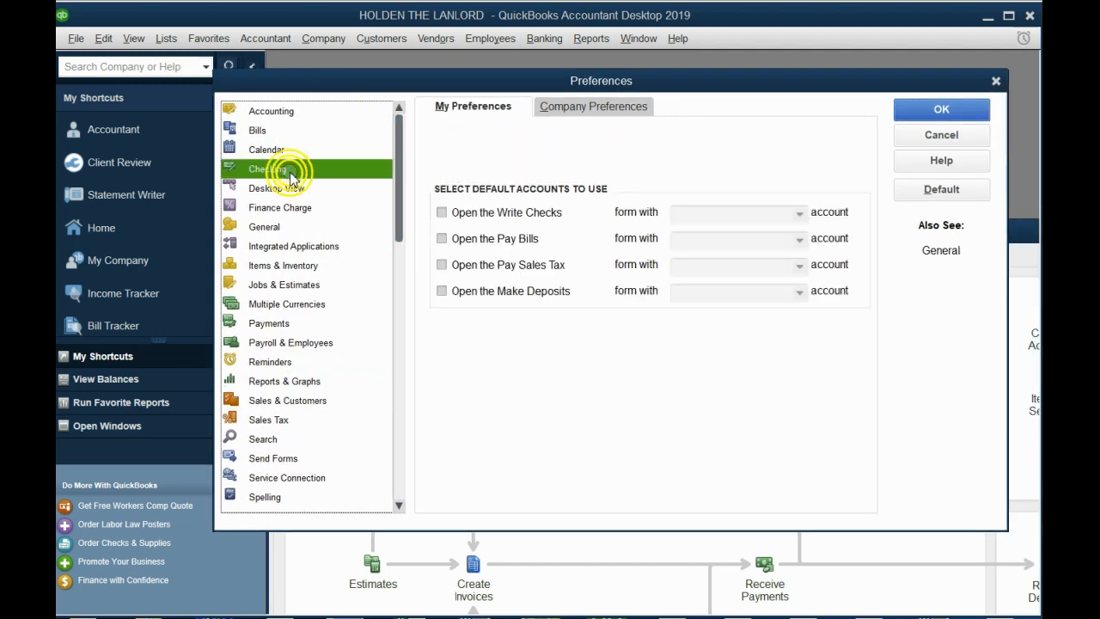
pyautogui.click(291, 265)
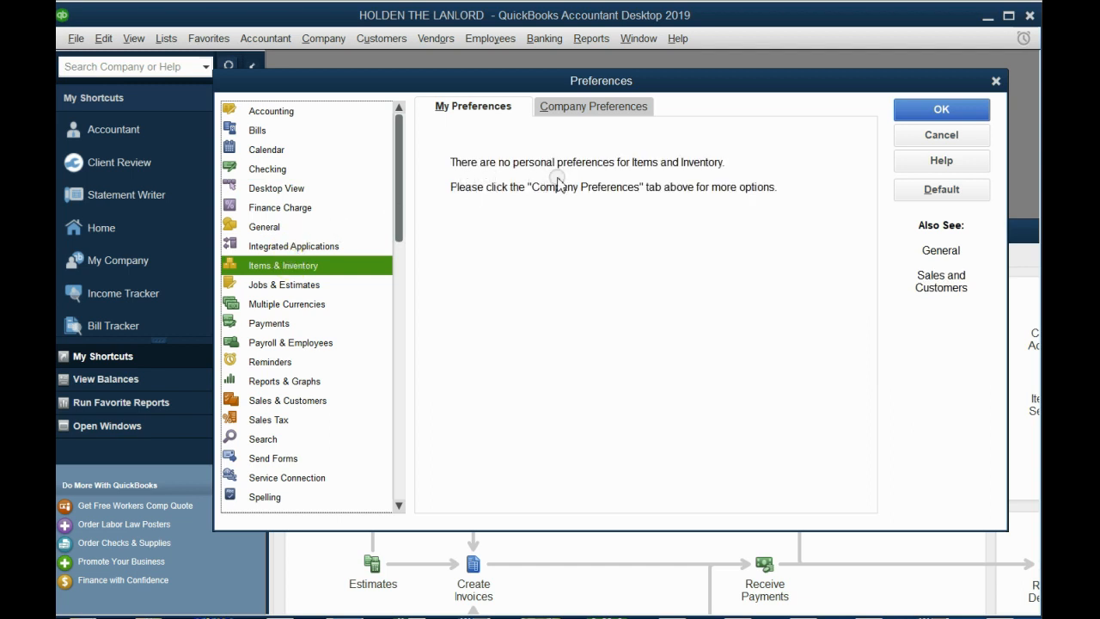
pyautogui.click(274, 170)
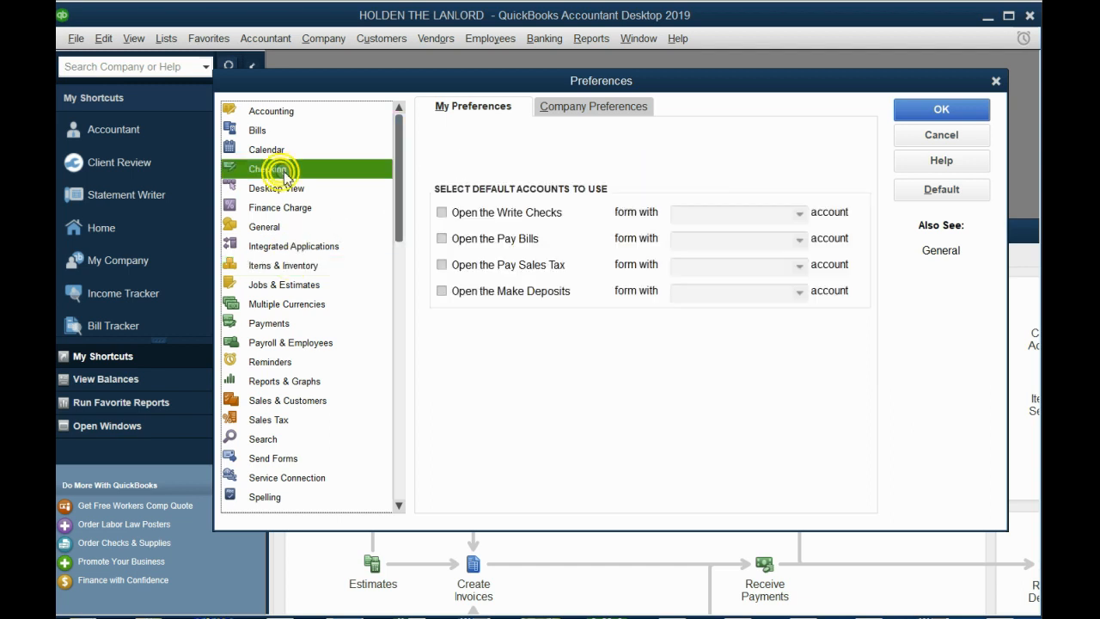
pyautogui.click(565, 108)
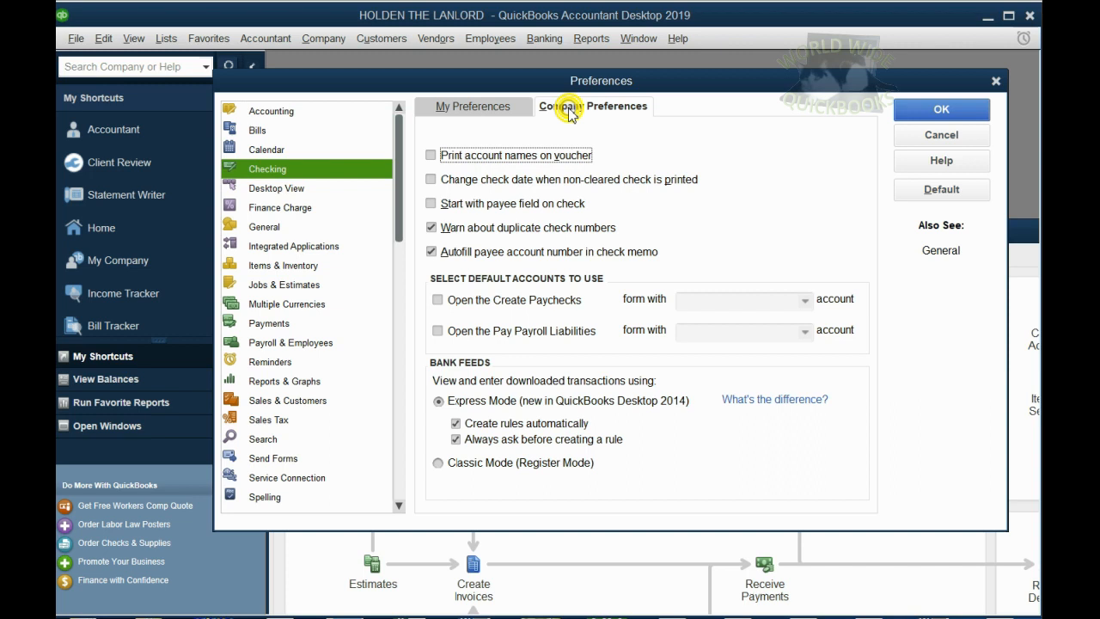
pyautogui.click(498, 105)
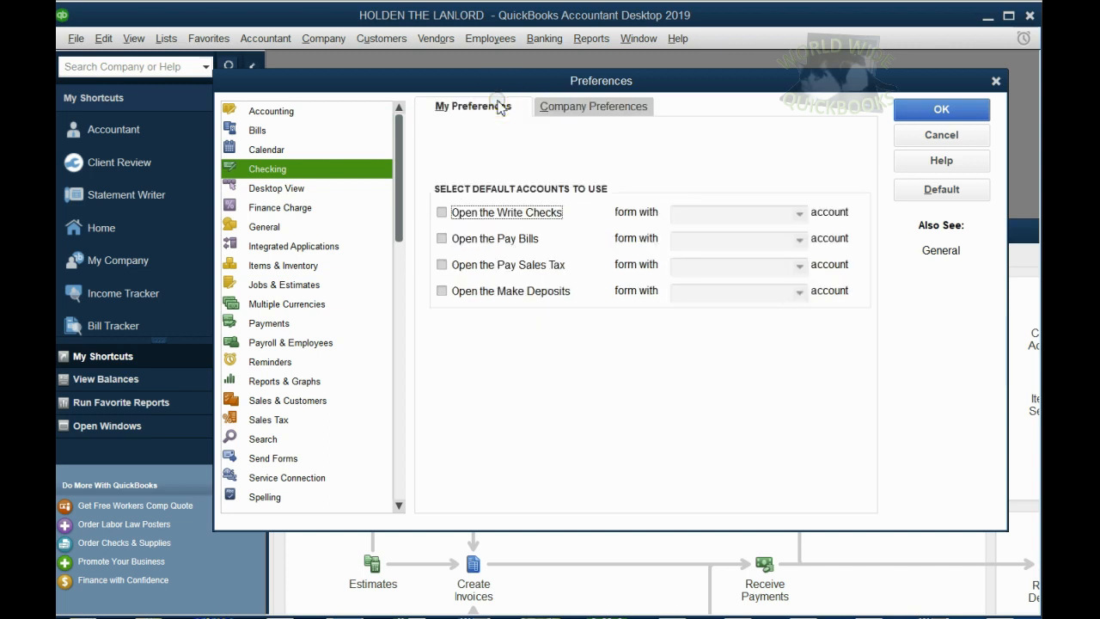
# - Turn off both date warnings for past and future transactions in the company Accounting preferences and save the change
pyautogui.click(299, 113)
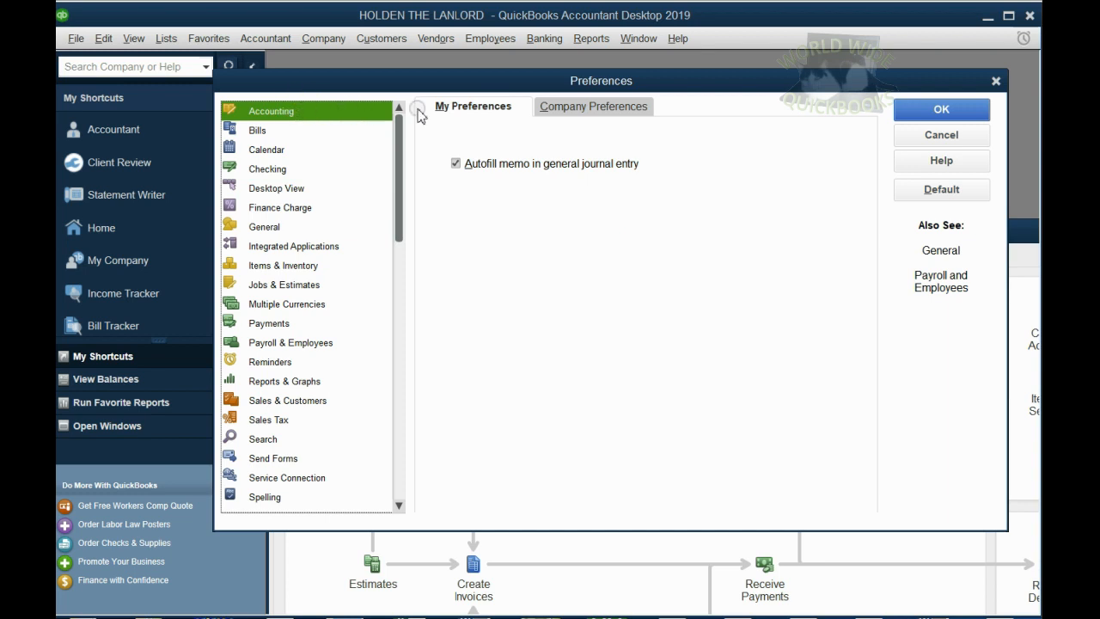
pyautogui.click(566, 109)
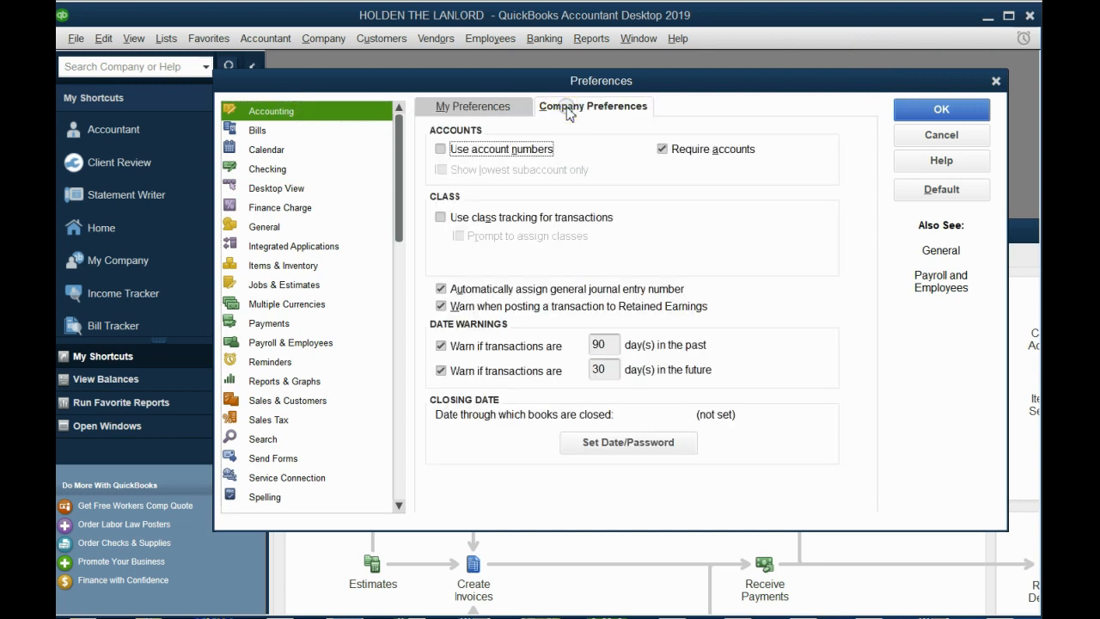
pyautogui.click(440, 345)
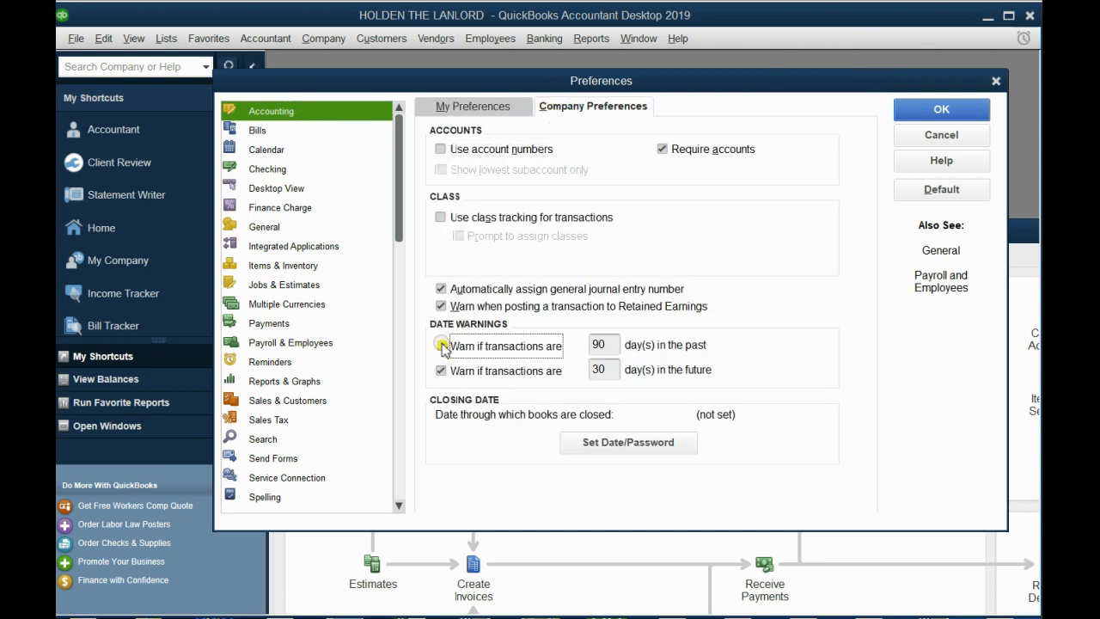
pyautogui.click(441, 370)
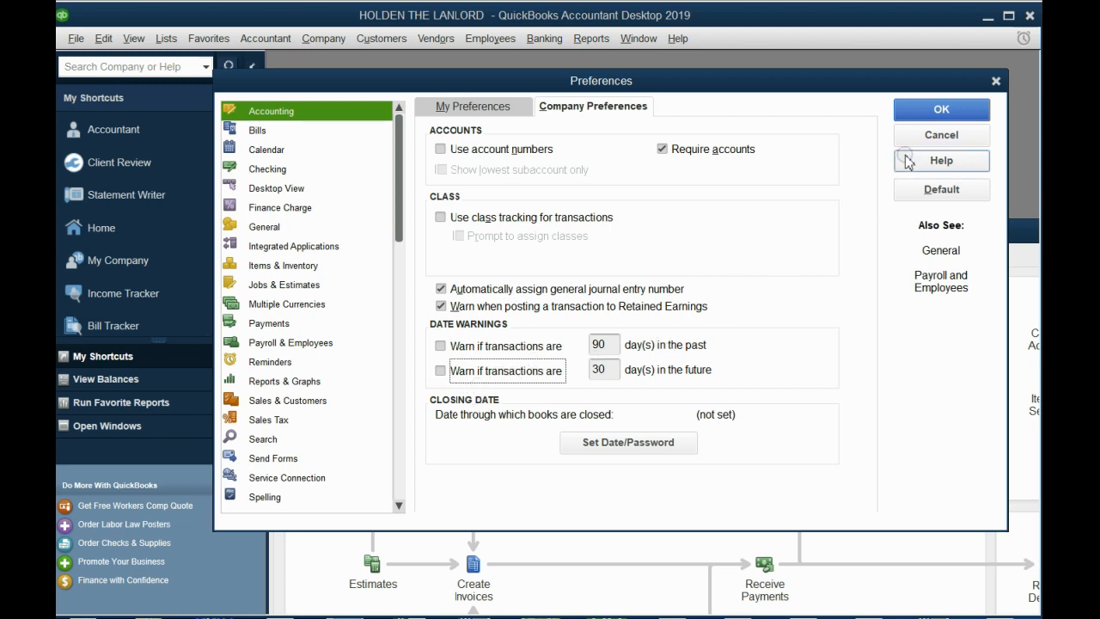
pyautogui.click(916, 109)
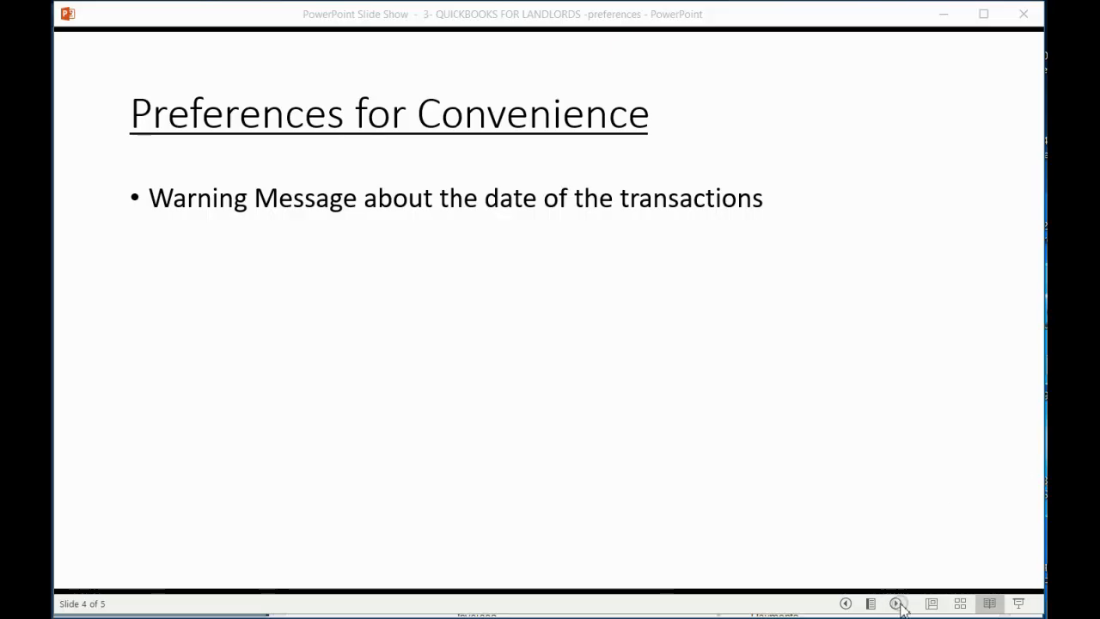
# - Reveal the Desktop View bullet on the PowerPoint slide and switch back to QuickBooks
pyautogui.click(896, 603)
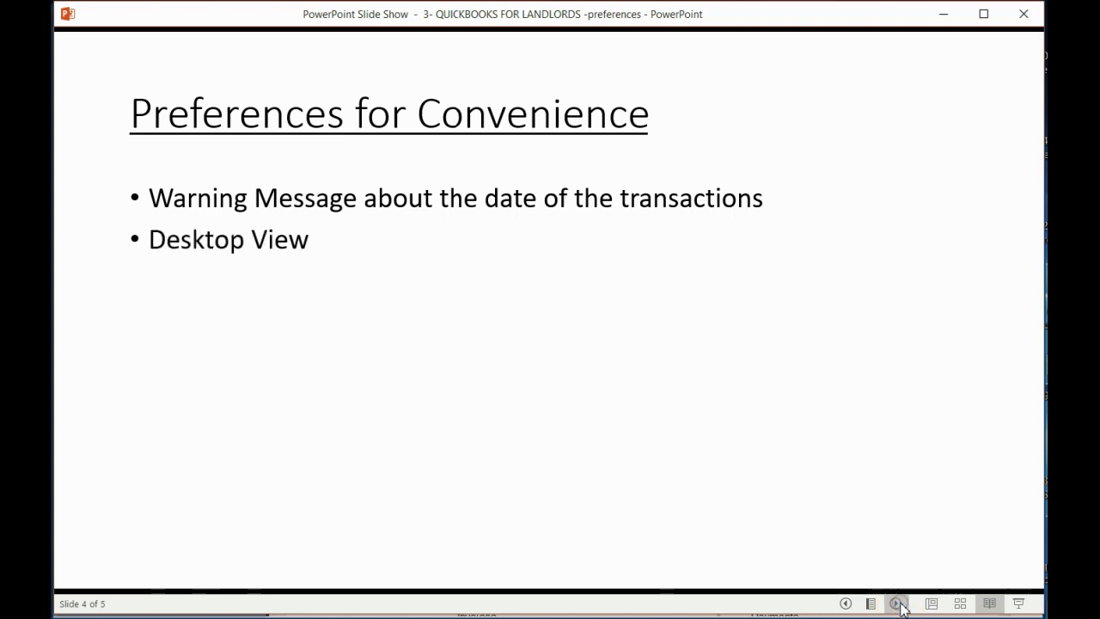
pyautogui.moveTo(1018, 617)
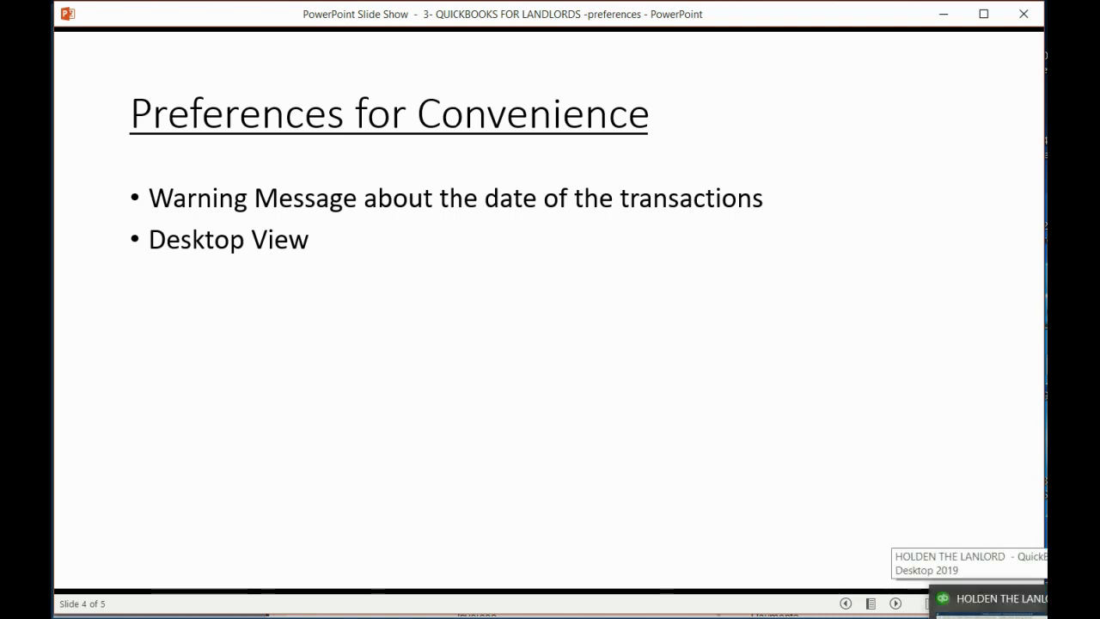
pyautogui.click(997, 598)
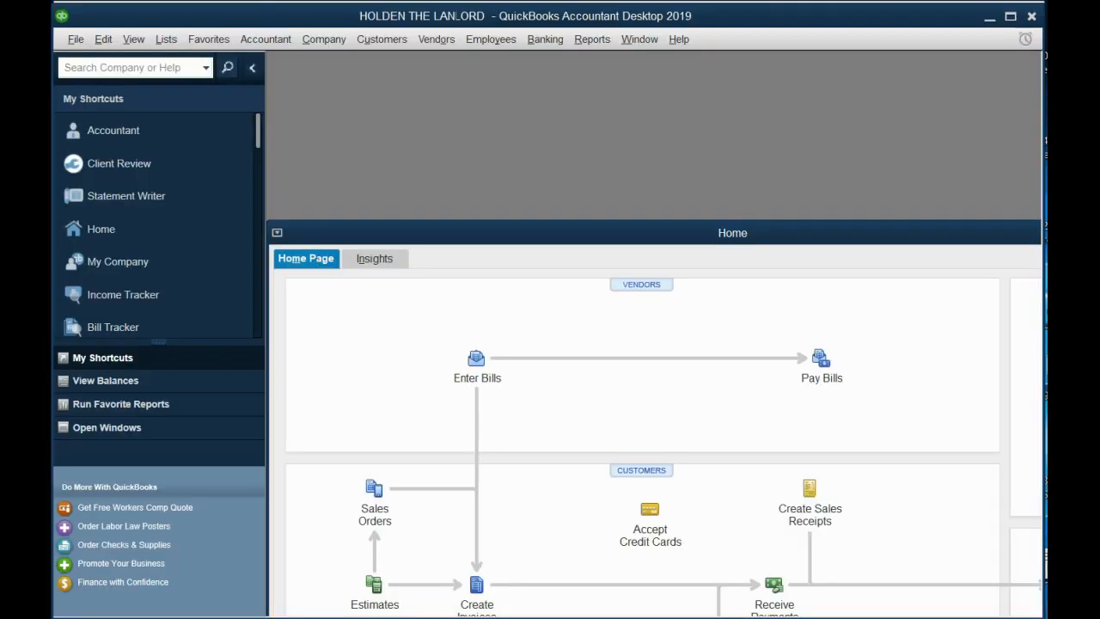
# - Set the personal Desktop View preference to Don't save the desktop and save the change
pyautogui.click(103, 40)
pyautogui.click(151, 277)
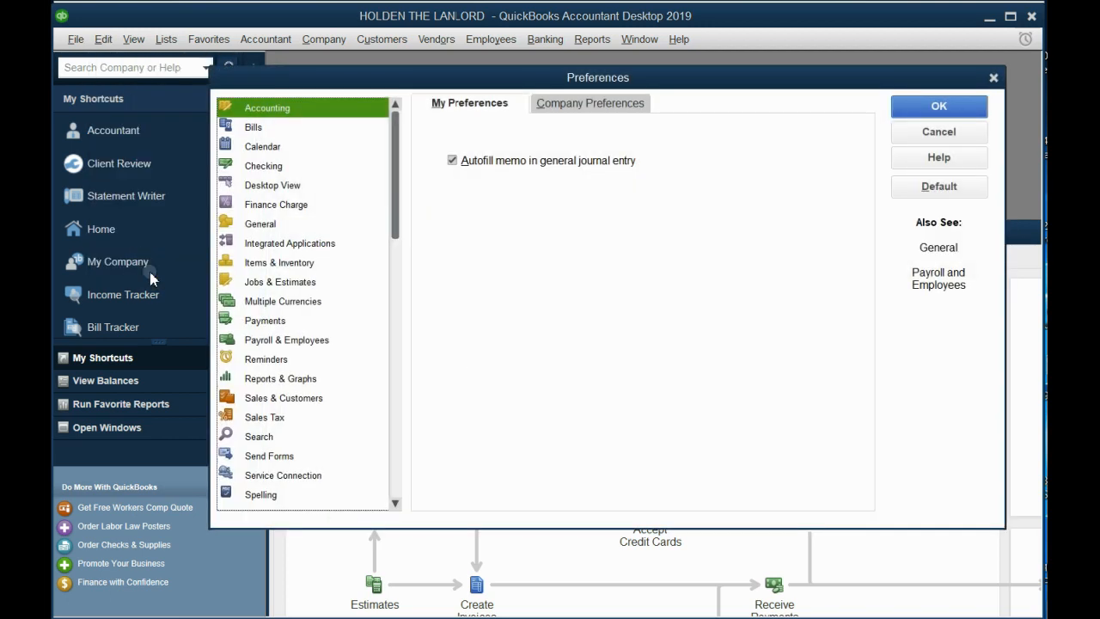
pyautogui.click(272, 184)
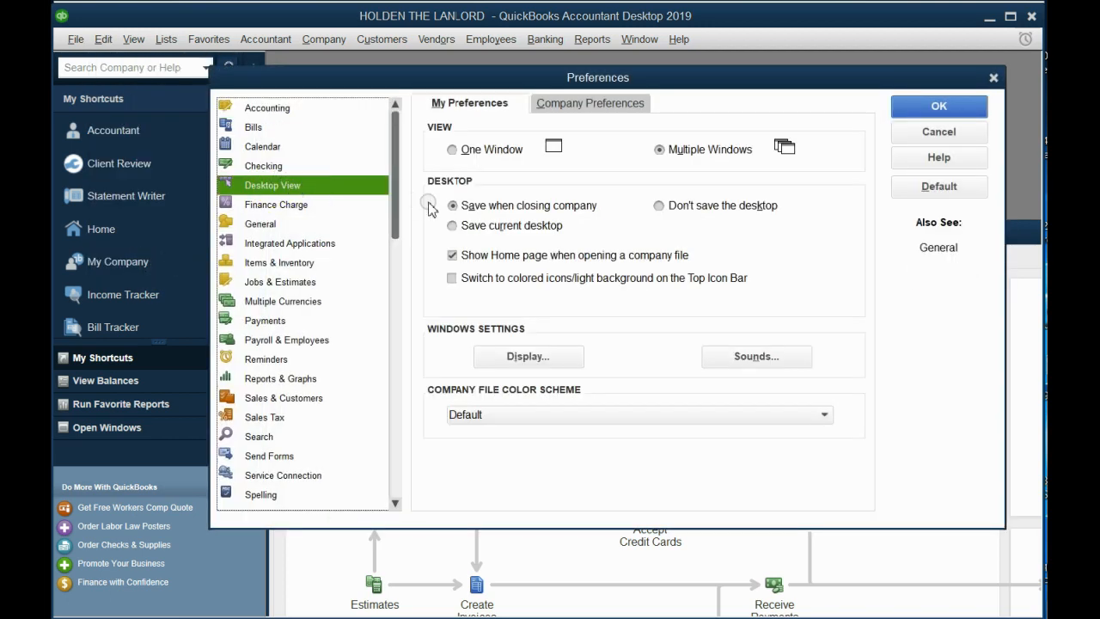
pyautogui.click(468, 207)
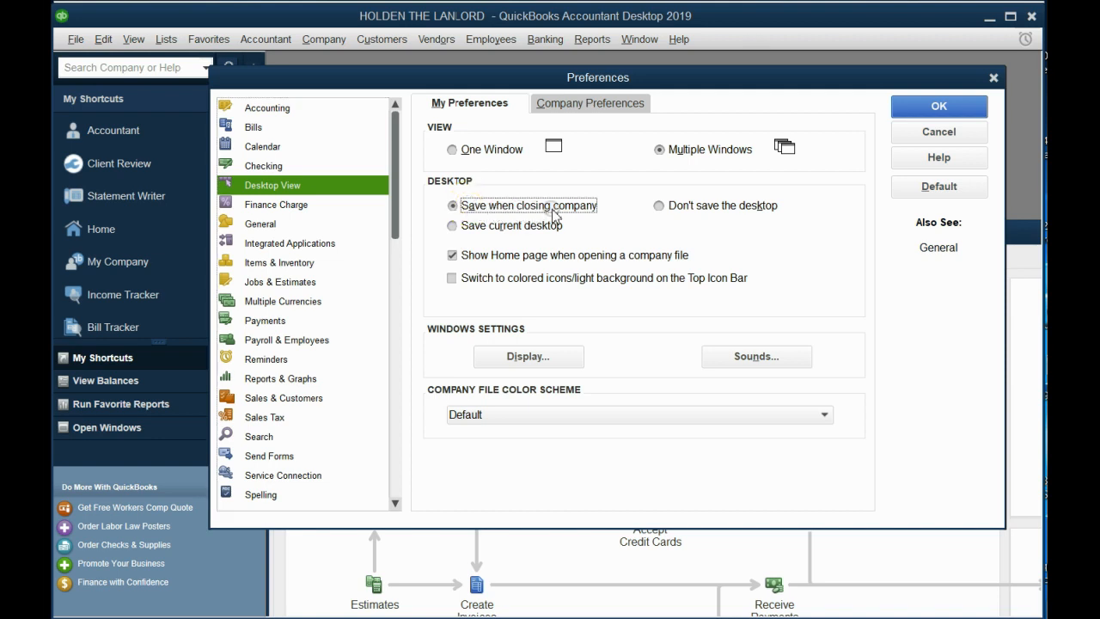
pyautogui.click(670, 206)
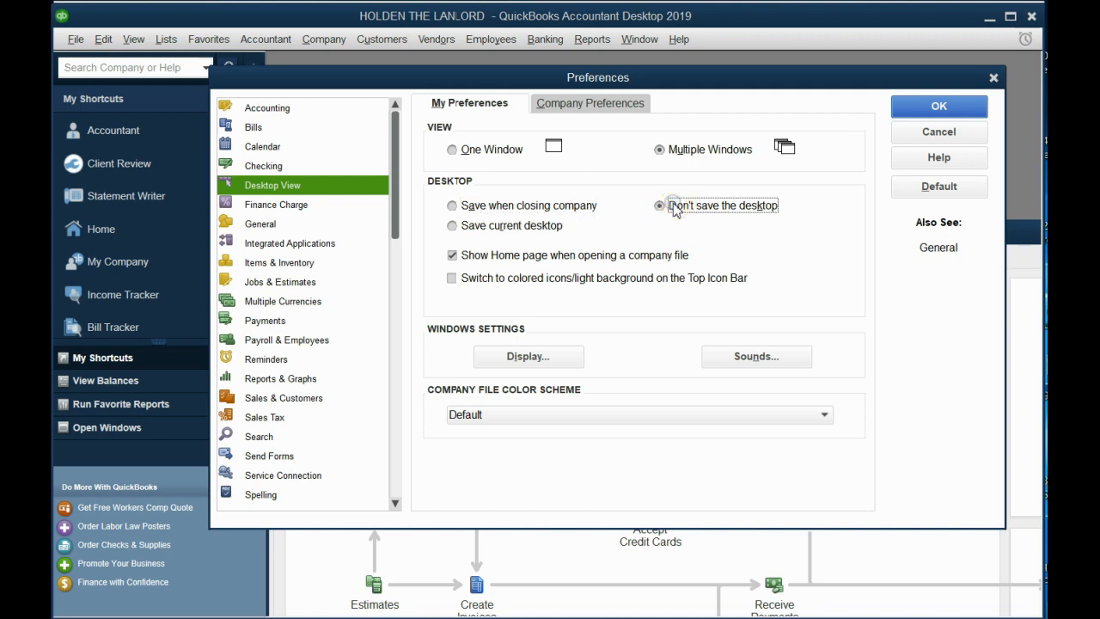
pyautogui.click(908, 117)
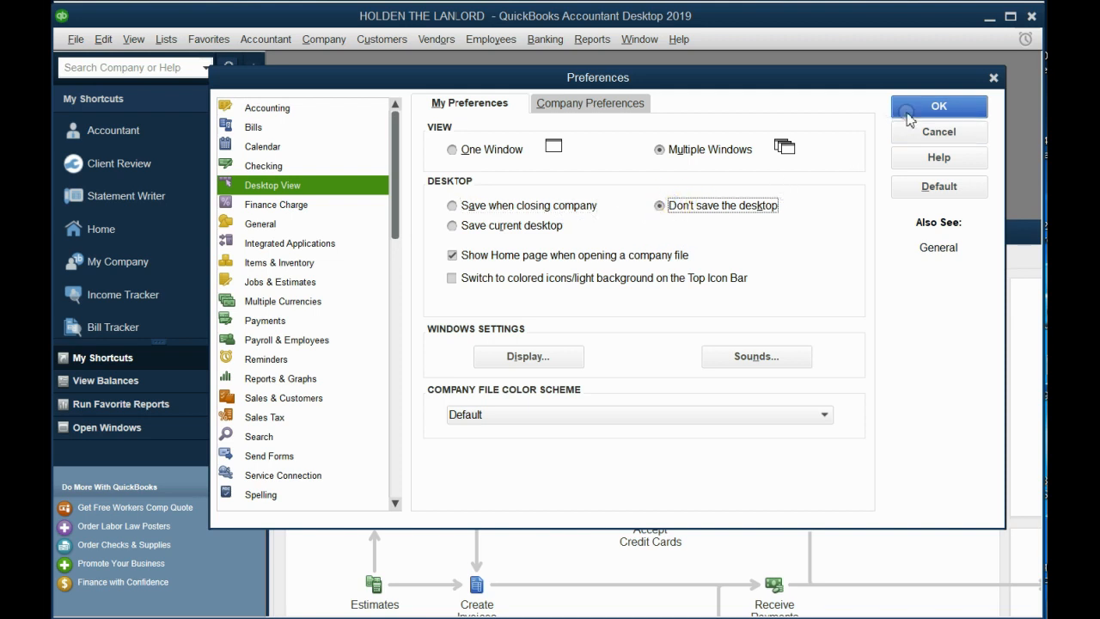
pyautogui.click(262, 225)
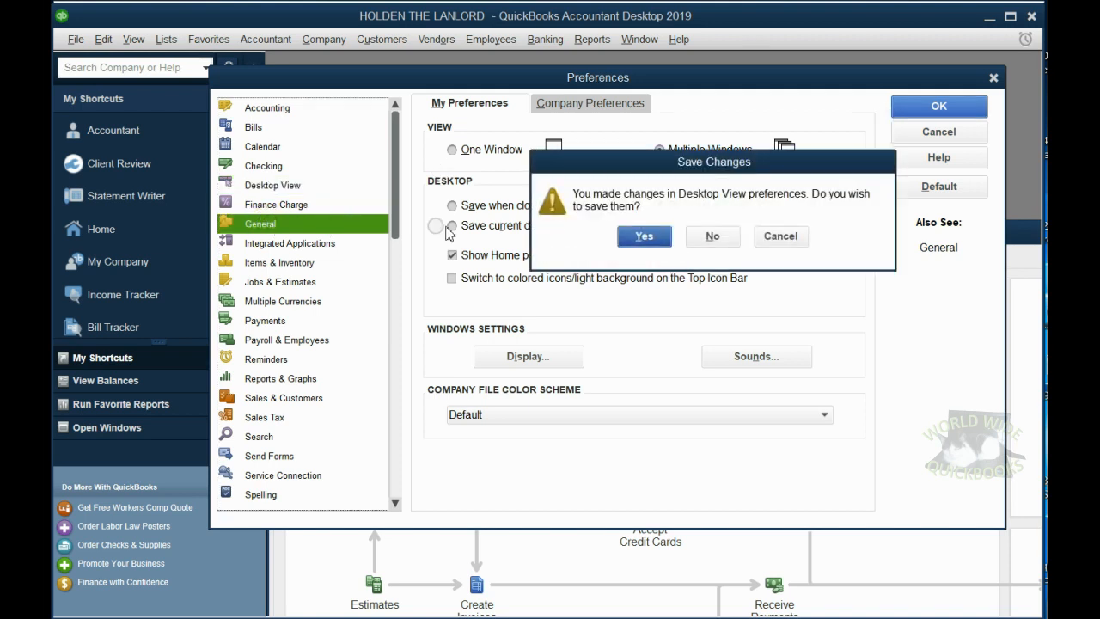
pyautogui.click(645, 236)
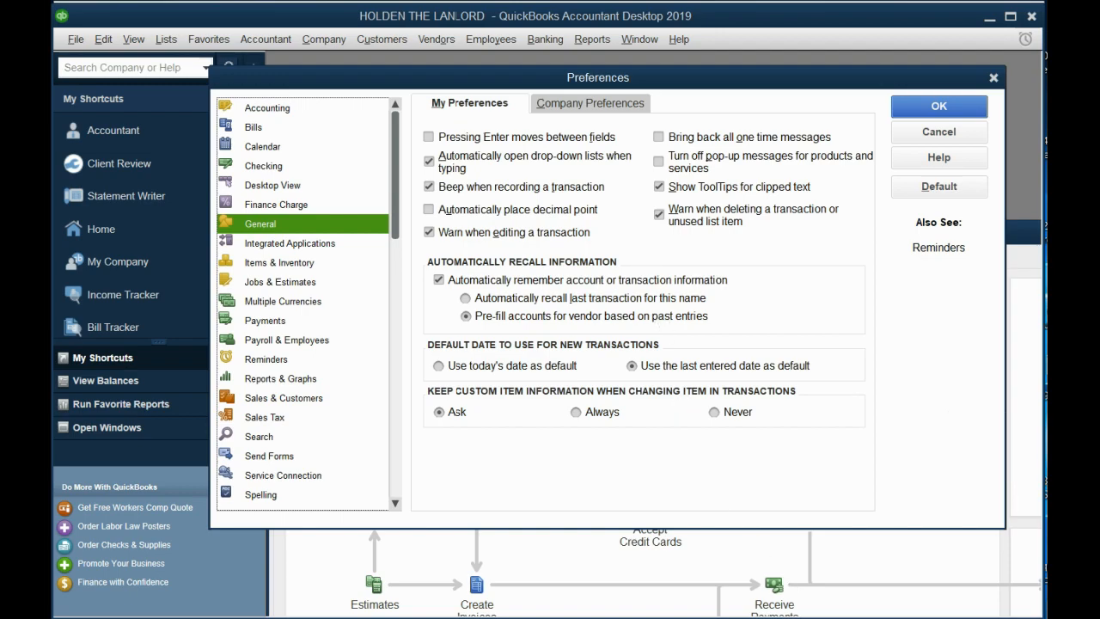
# - Reveal the General bullet about pop-ups on the PowerPoint slide and switch back to QuickBooks
pyautogui.hotkey('alt', 'Tab')
pyautogui.click(701, 492)
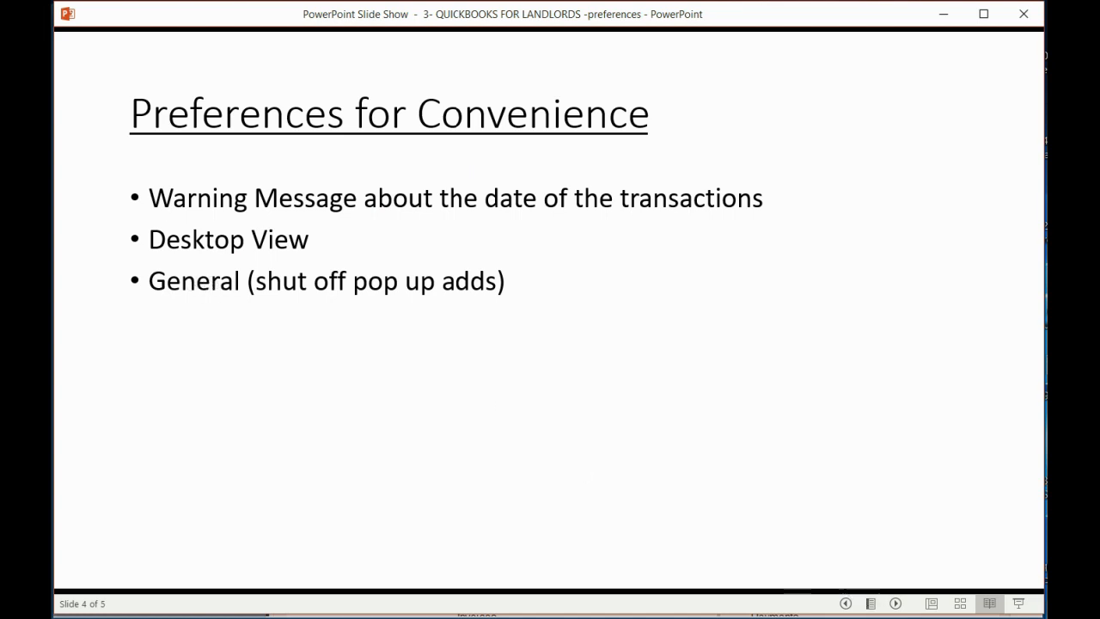
pyautogui.click(958, 598)
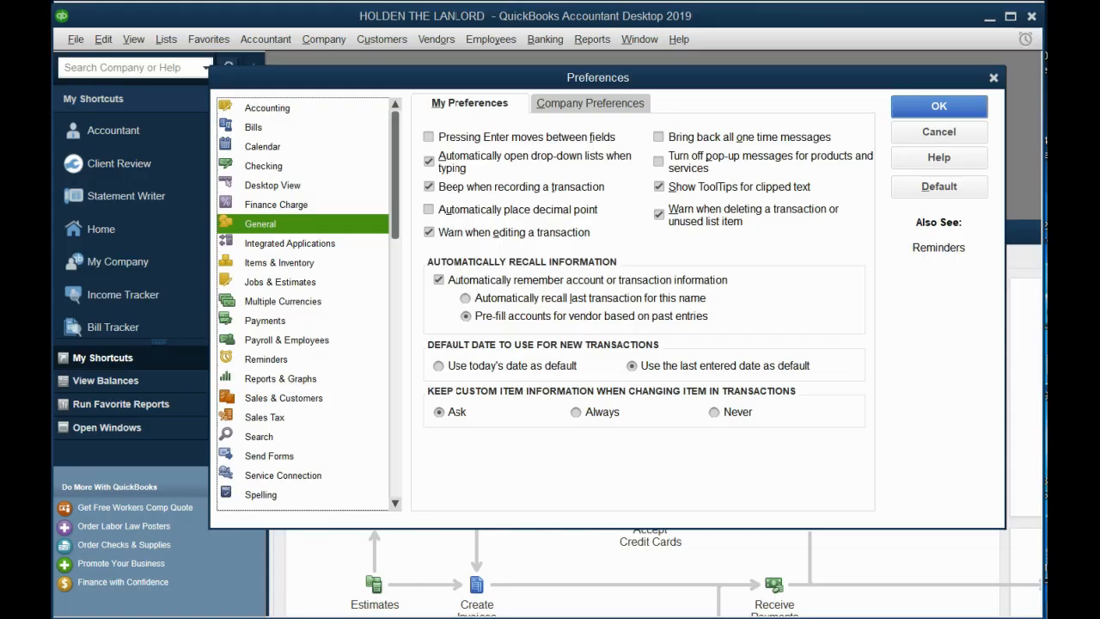
# - Turn off pop-up messages for products and services in the personal General preferences and save the change
pyautogui.click(259, 205)
pyautogui.click(261, 223)
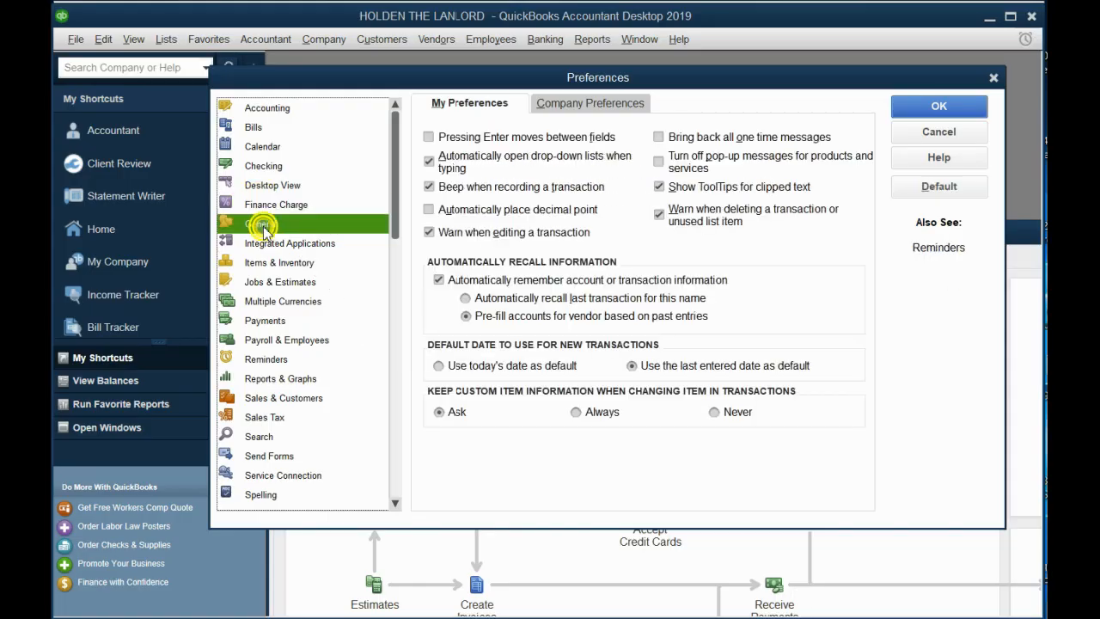
pyautogui.click(661, 162)
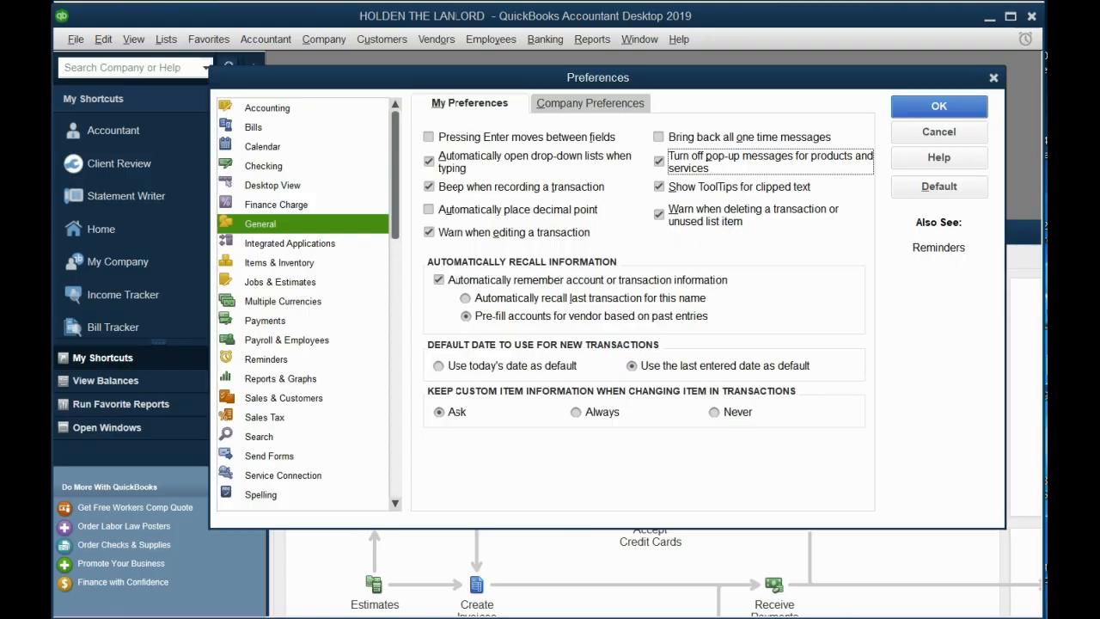
pyautogui.click(748, 617)
pyautogui.click(628, 481)
pyautogui.click(288, 380)
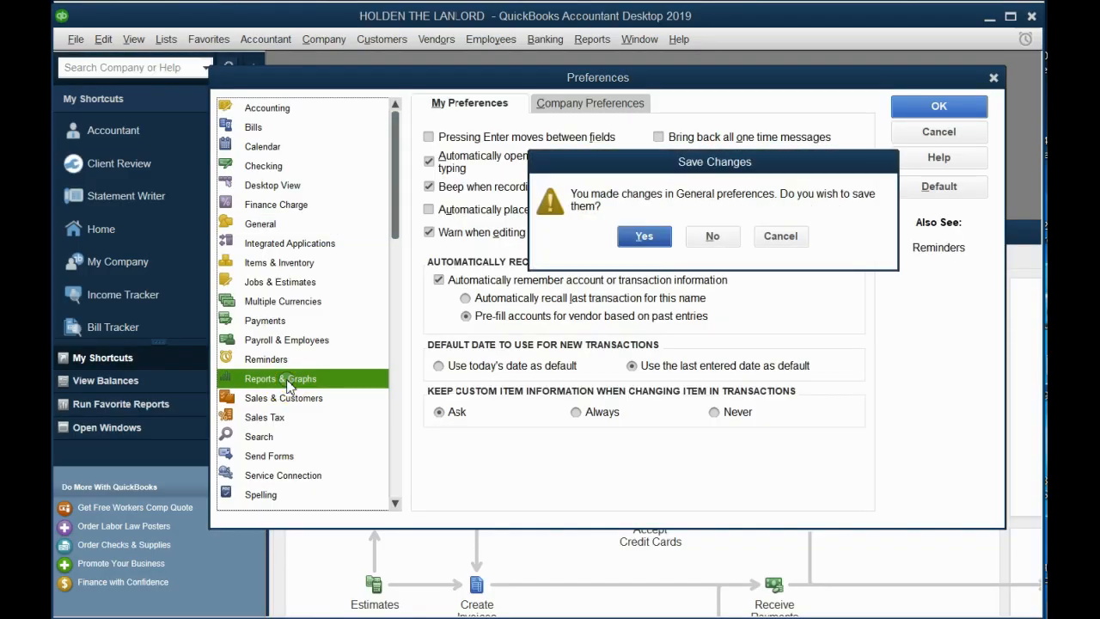
pyautogui.click(645, 237)
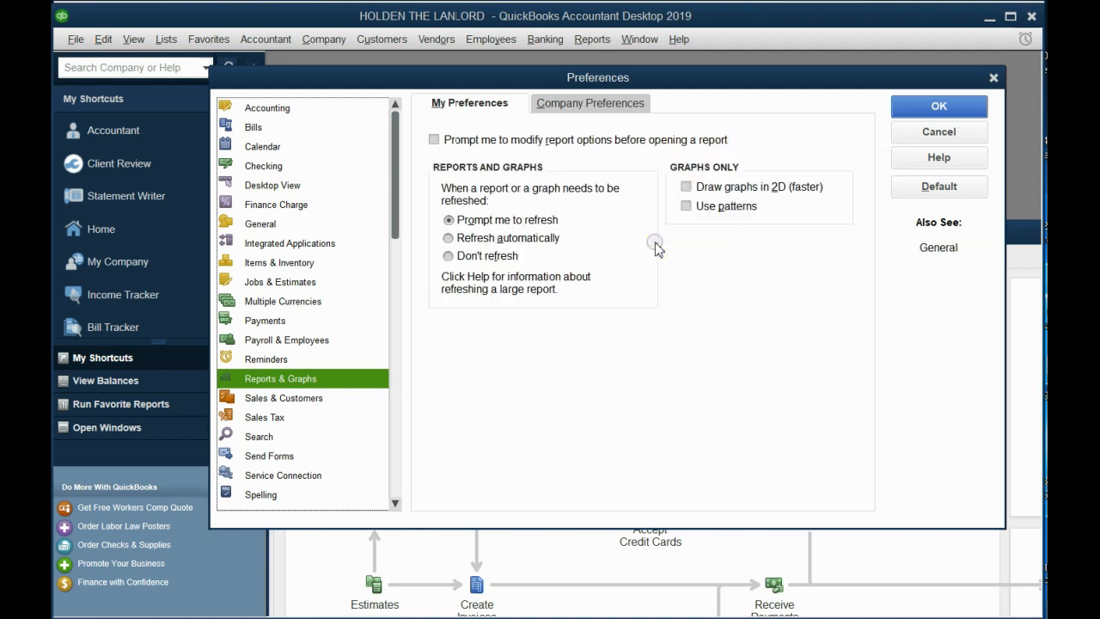
# - Set reports and graphs to refresh automatically in the personal Reports & Graphs preferences and save the change
pyautogui.click(509, 240)
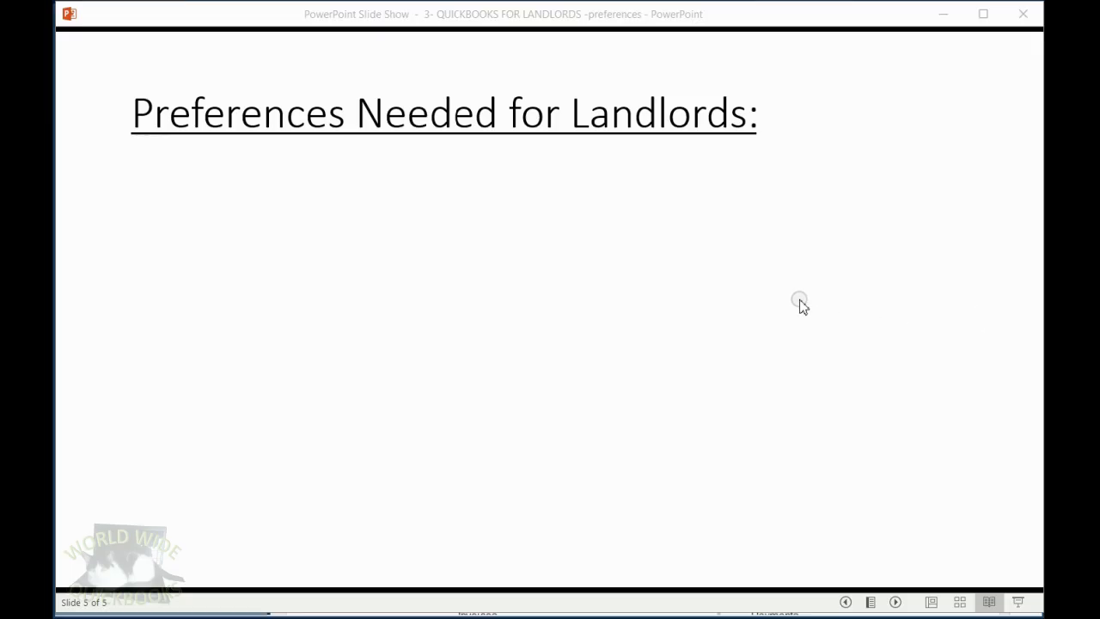
pyautogui.click(799, 302)
pyautogui.press('Right')
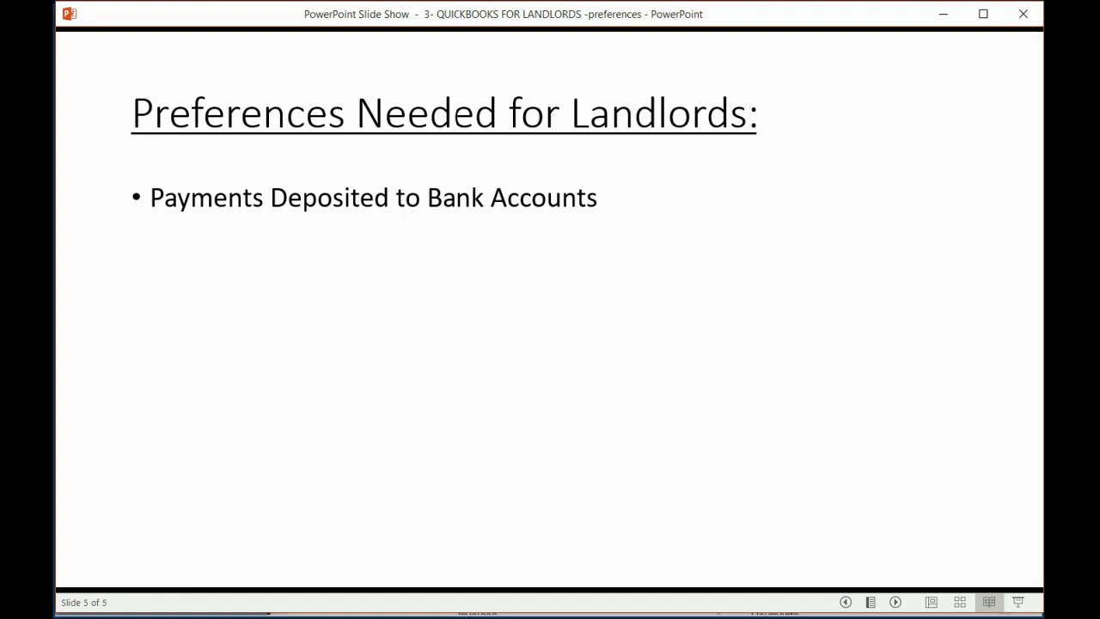
pyautogui.hotkey('alt', 'Tab')
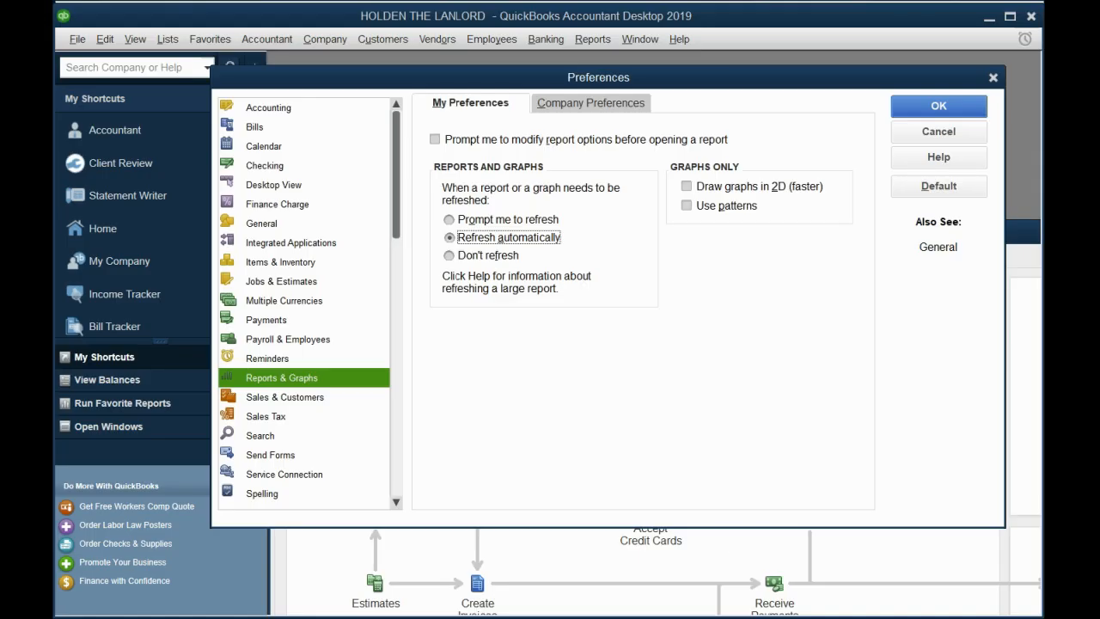
pyautogui.click(284, 321)
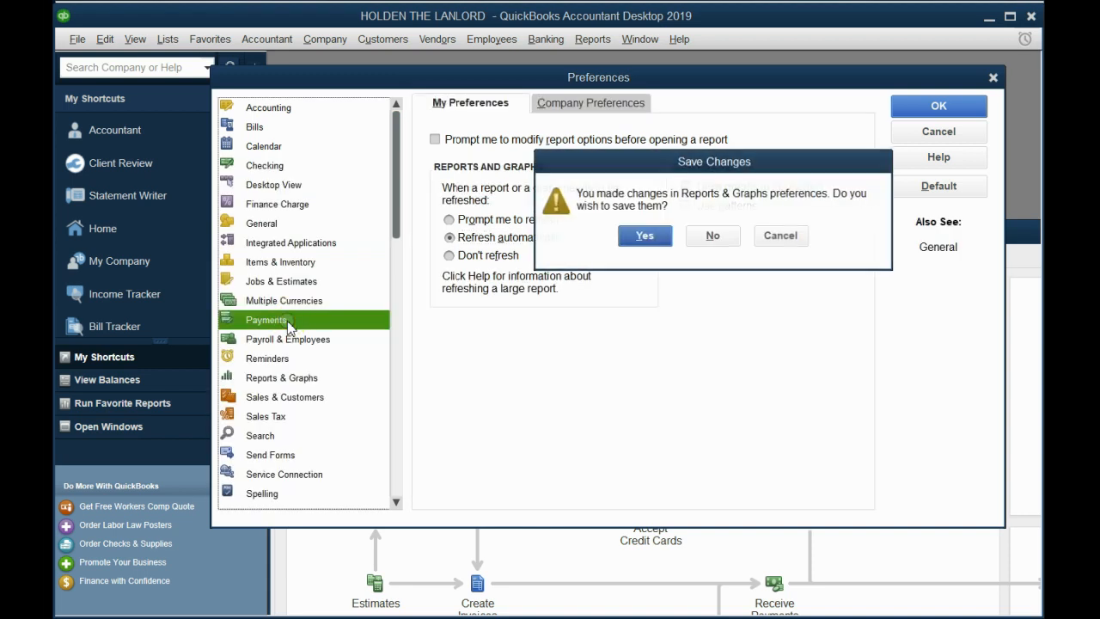
pyautogui.click(633, 238)
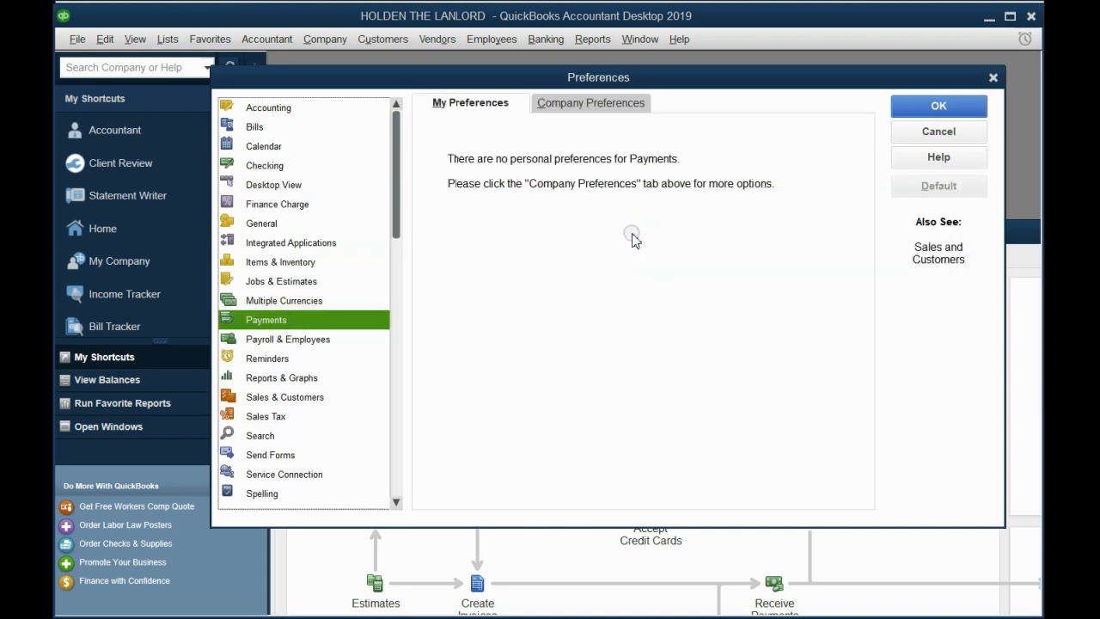
# - Disable Undeposited Funds as the default deposit-to account in the company Payments preferences
pyautogui.click(272, 320)
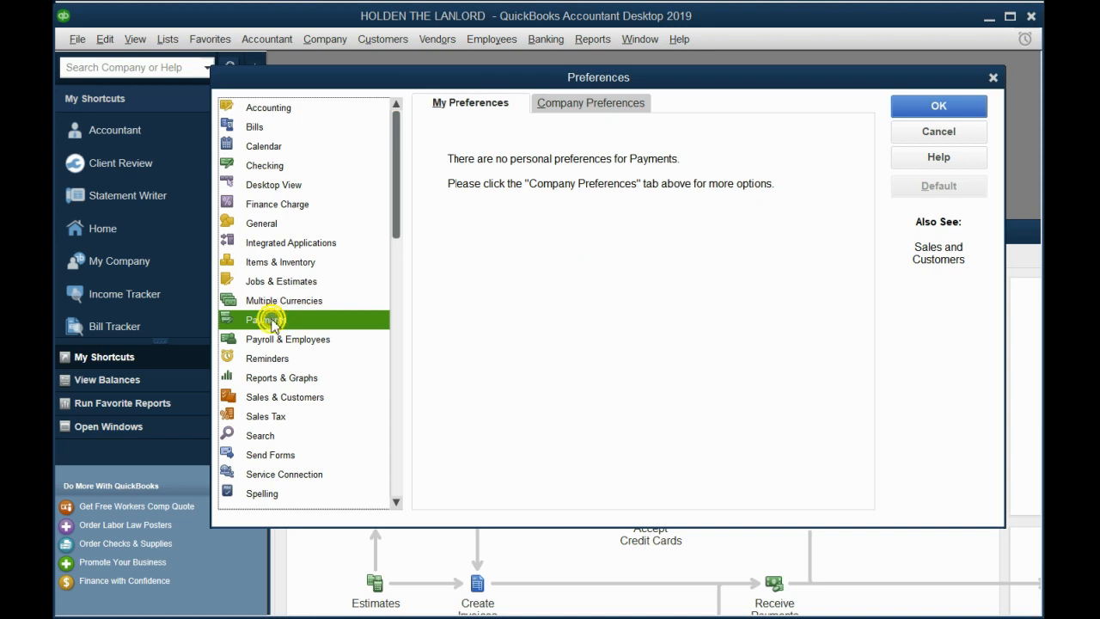
pyautogui.click(586, 102)
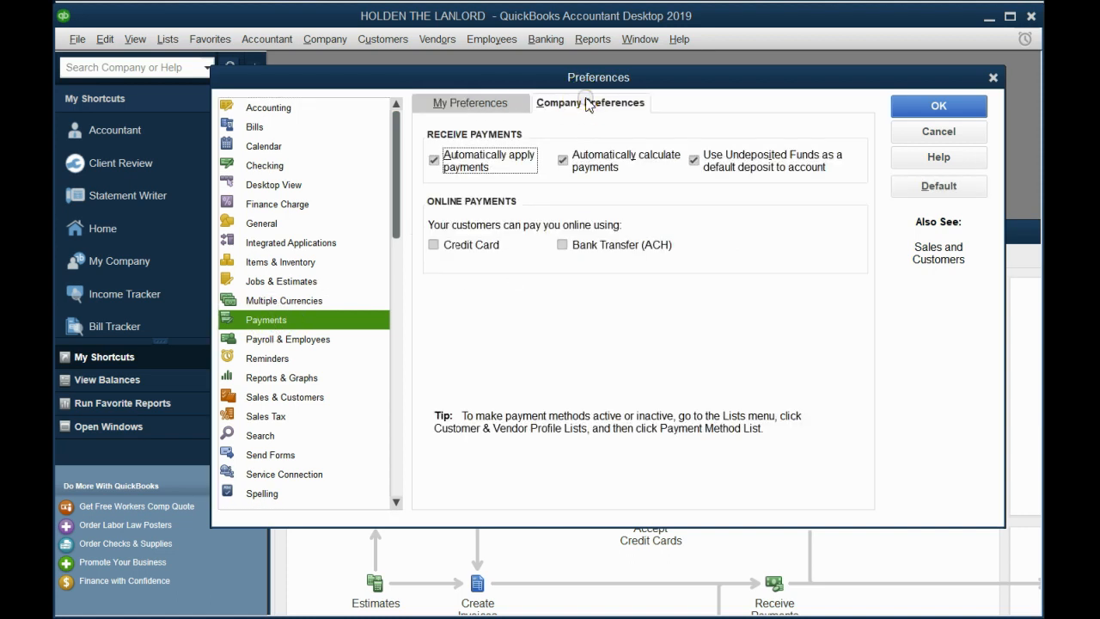
pyautogui.click(694, 159)
pyautogui.click(696, 166)
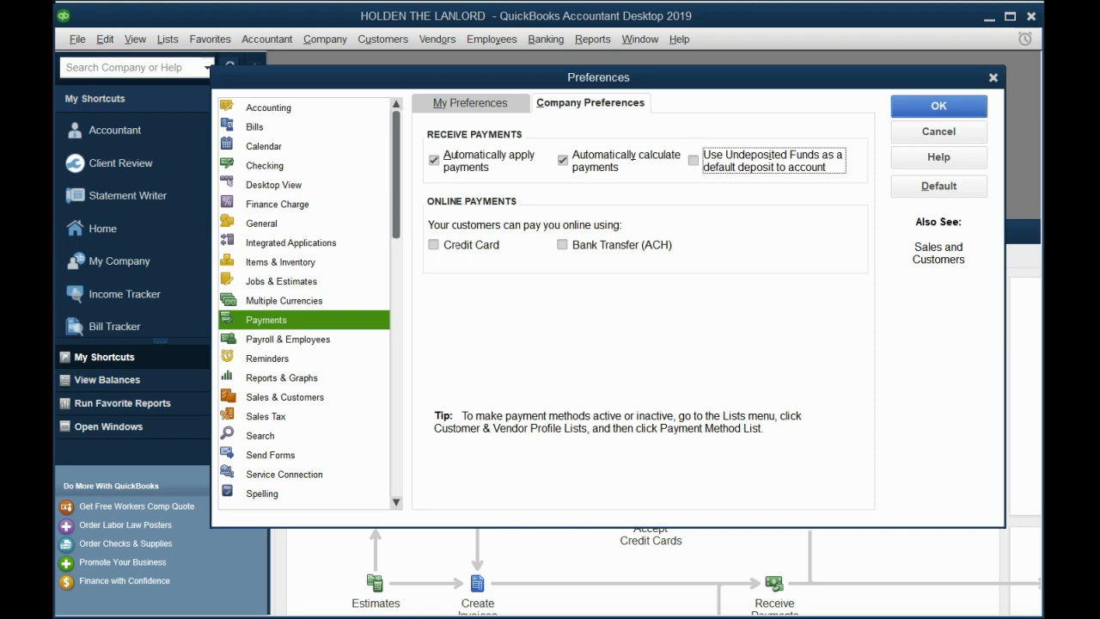
# - Switch to the PowerPoint slide show and advance the slide on preferences needed for landlords
pyautogui.hotkey('alt', 'Tab')
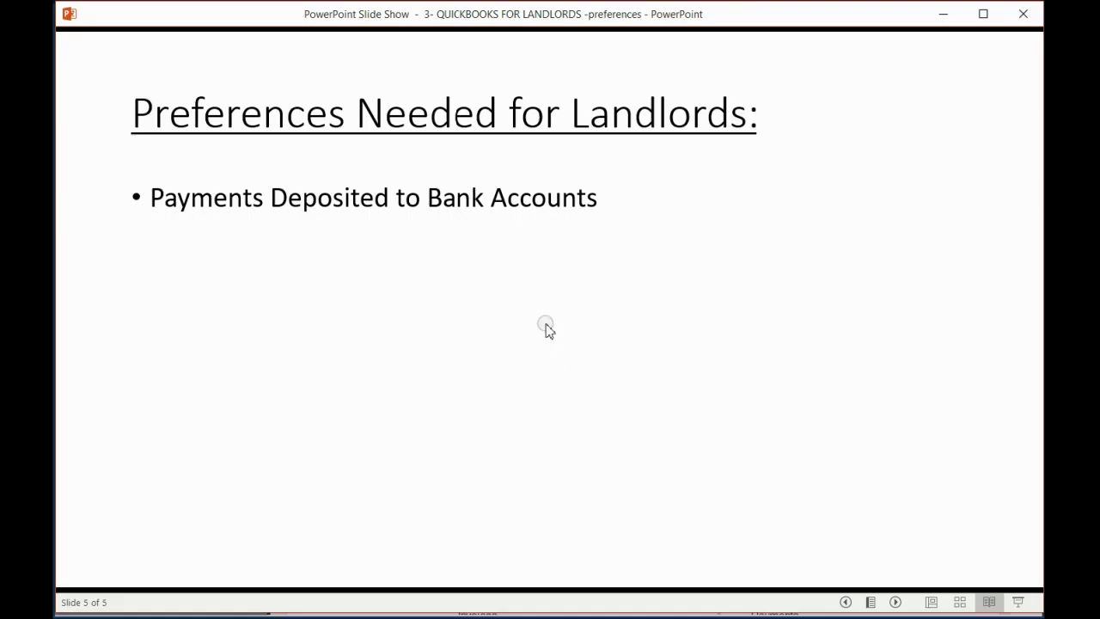
pyautogui.click(549, 344)
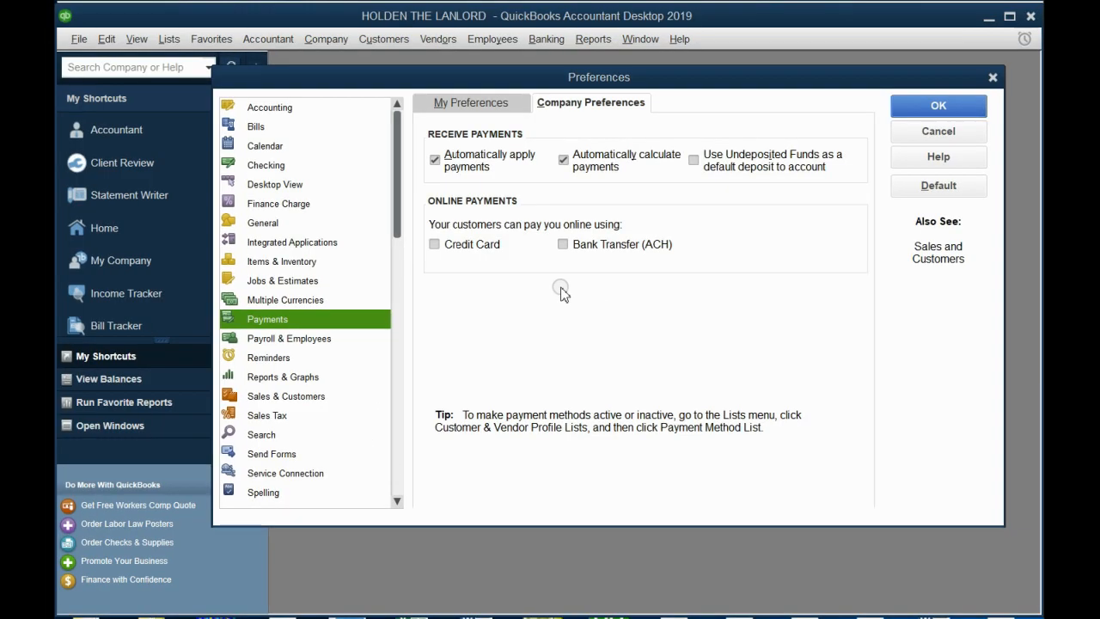
# - Turn off marking all expenses as billable in the company Time & Expenses preferences and save the change
pyautogui.moveTo(397, 226); pyautogui.dragTo(391, 507)
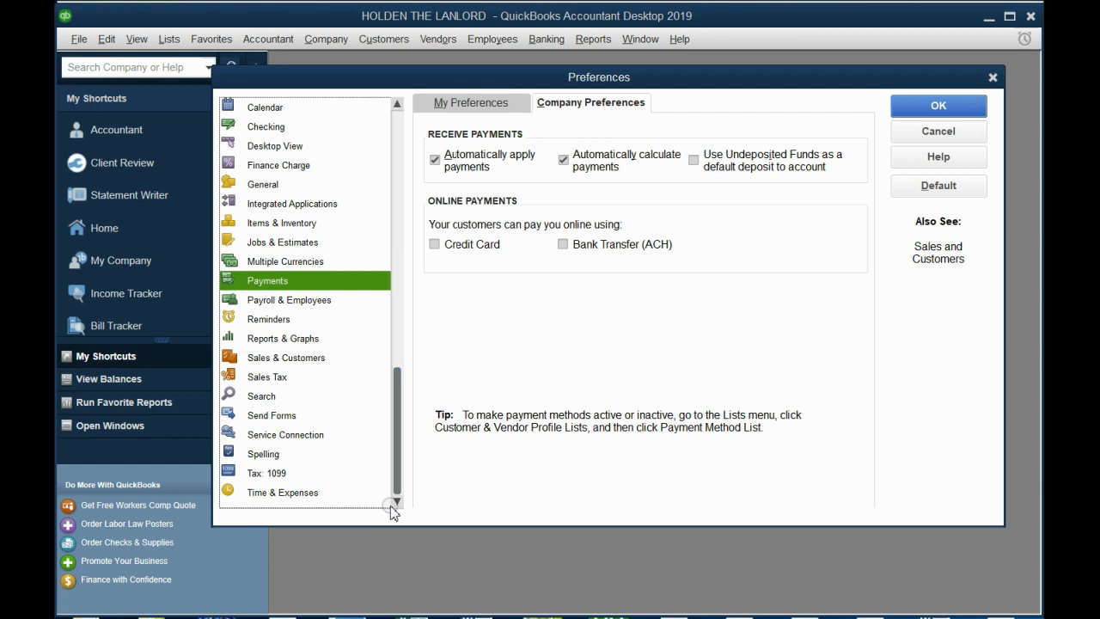
pyautogui.click(275, 494)
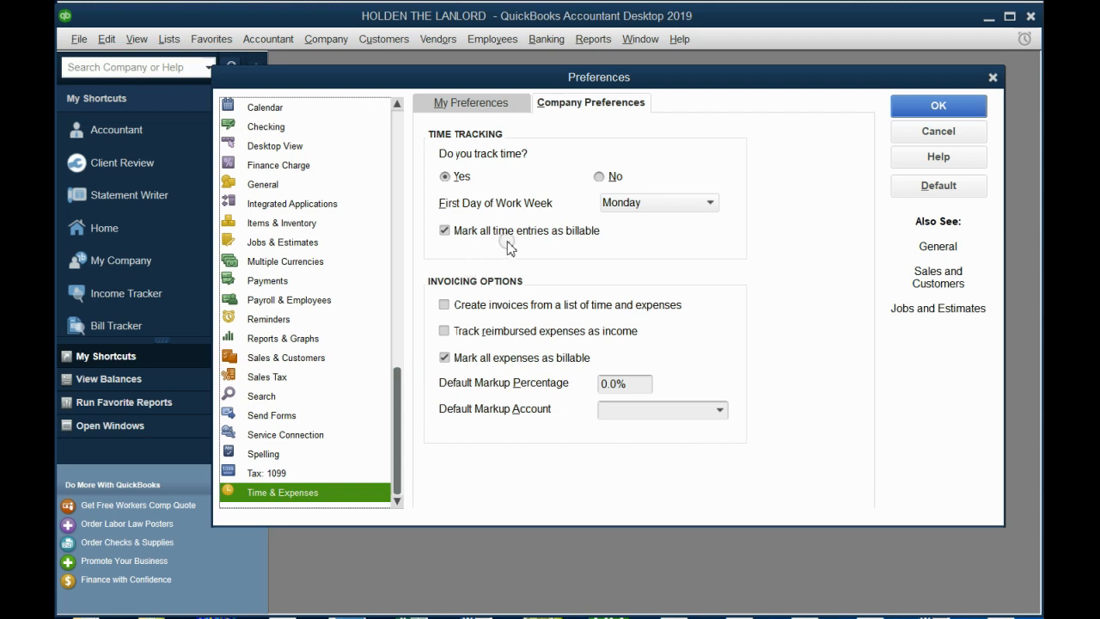
pyautogui.click(548, 359)
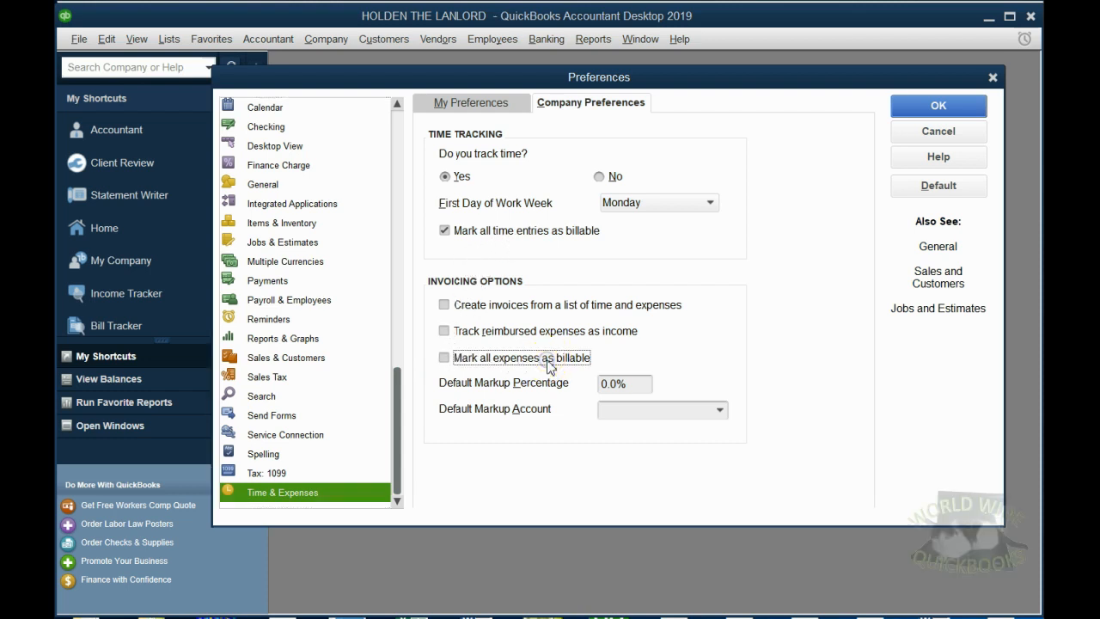
pyautogui.click(548, 359)
pyautogui.click(548, 359)
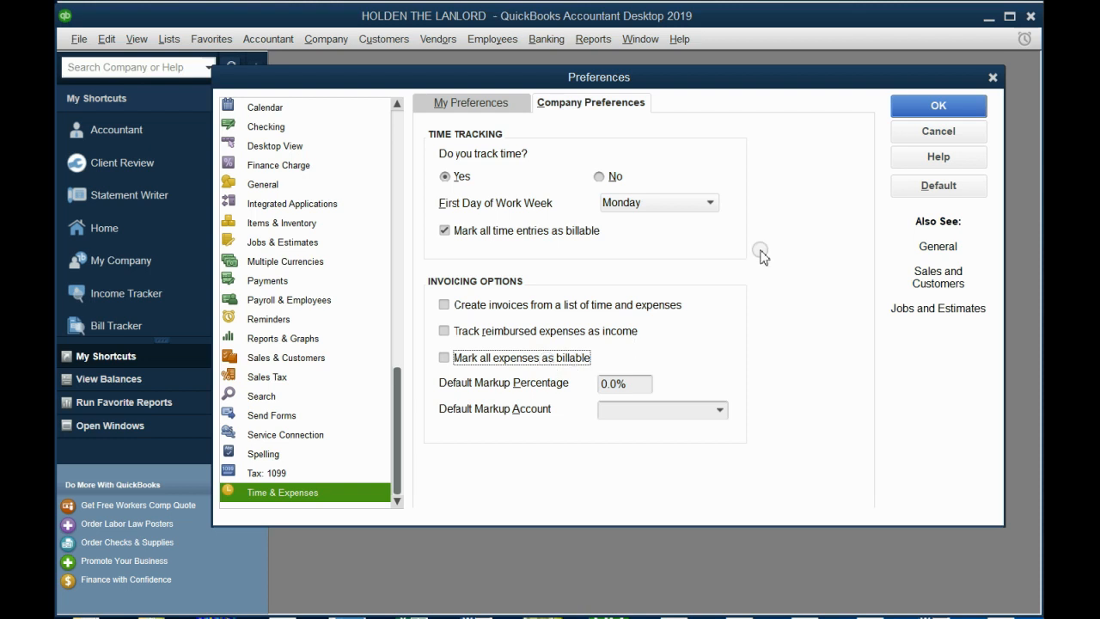
pyautogui.click(927, 104)
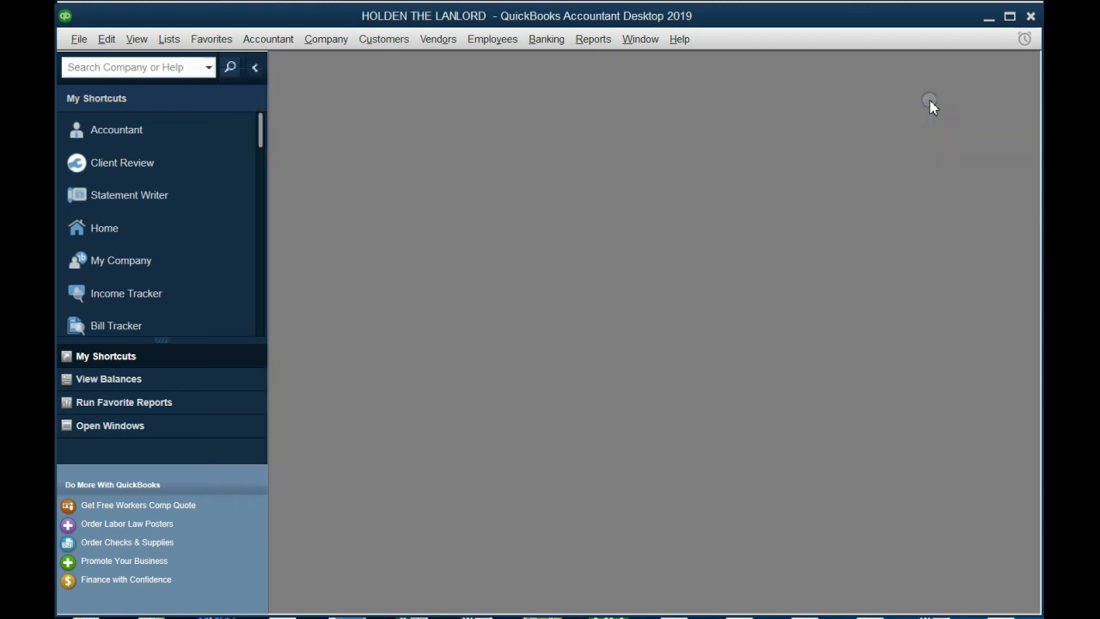